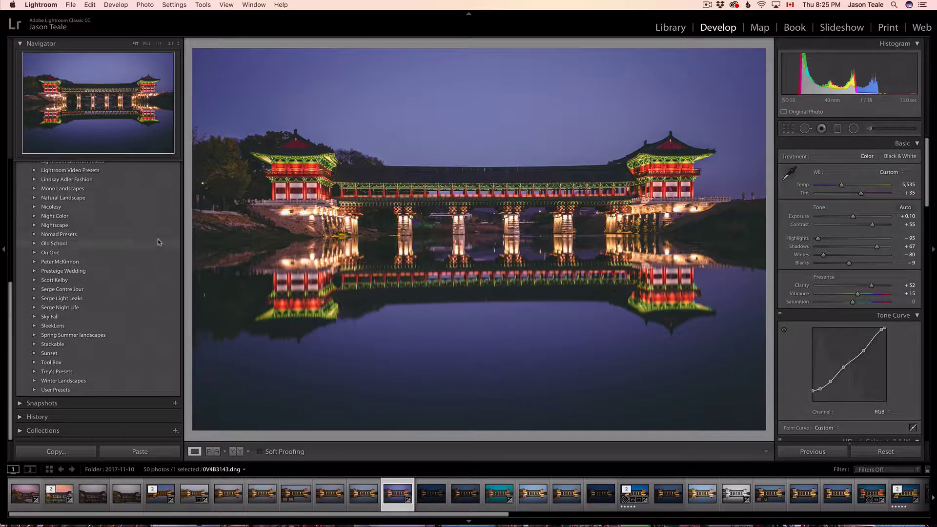
Create a new preset folder named with the photographer's full name followed by "Presets".
right_click(123, 237)
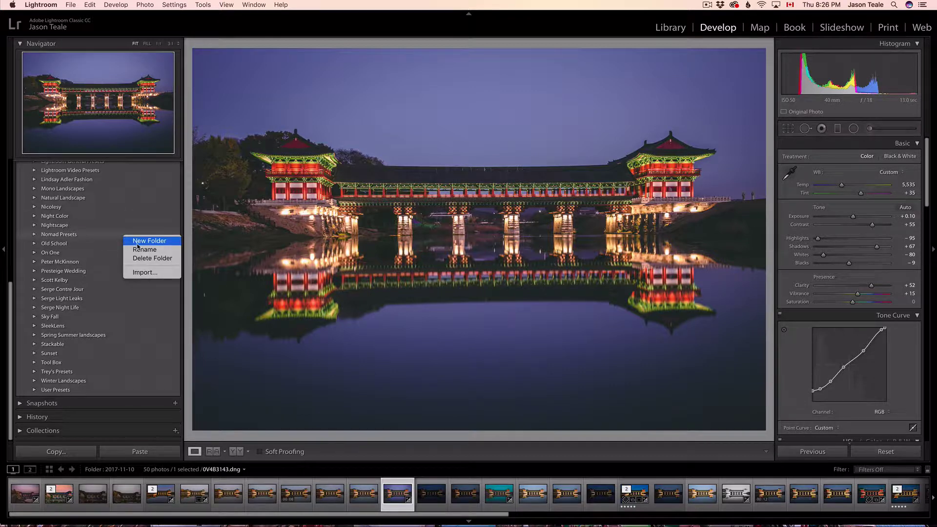
left_click(141, 241)
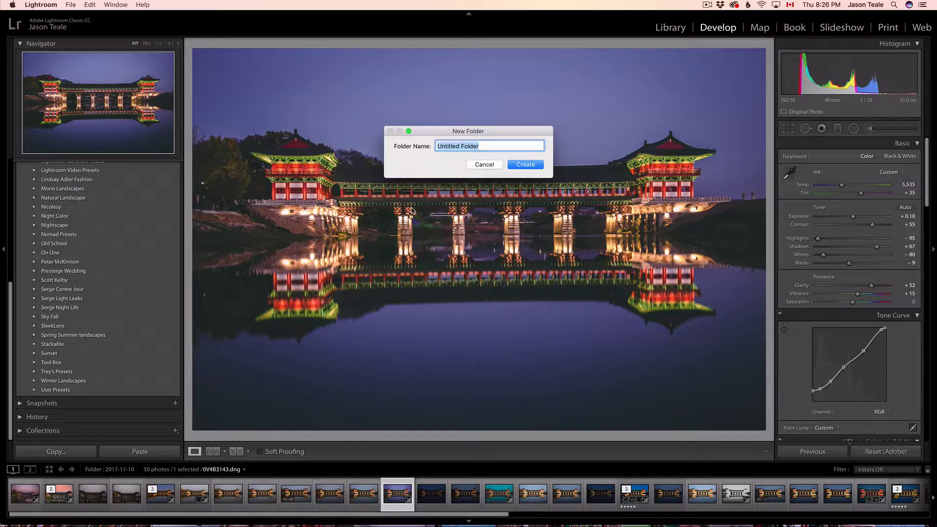
type("Jason Teale")
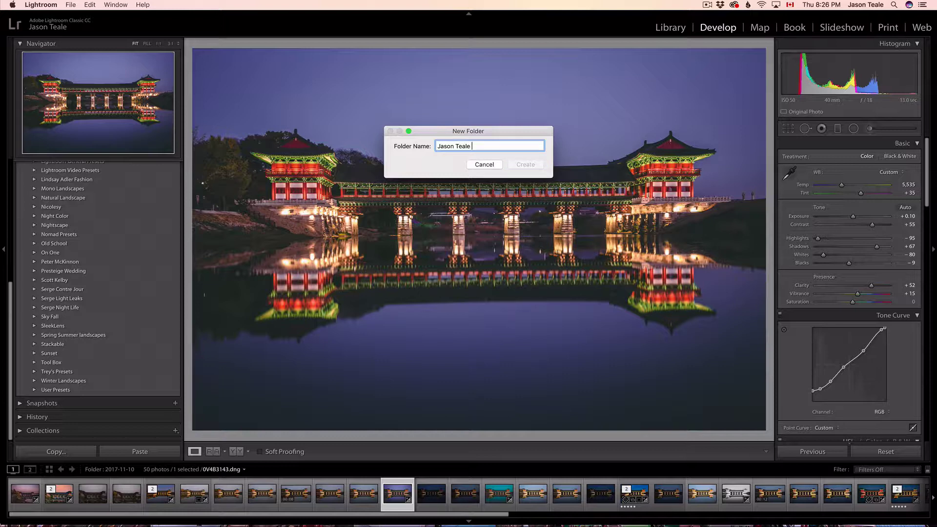
type(" Presets")
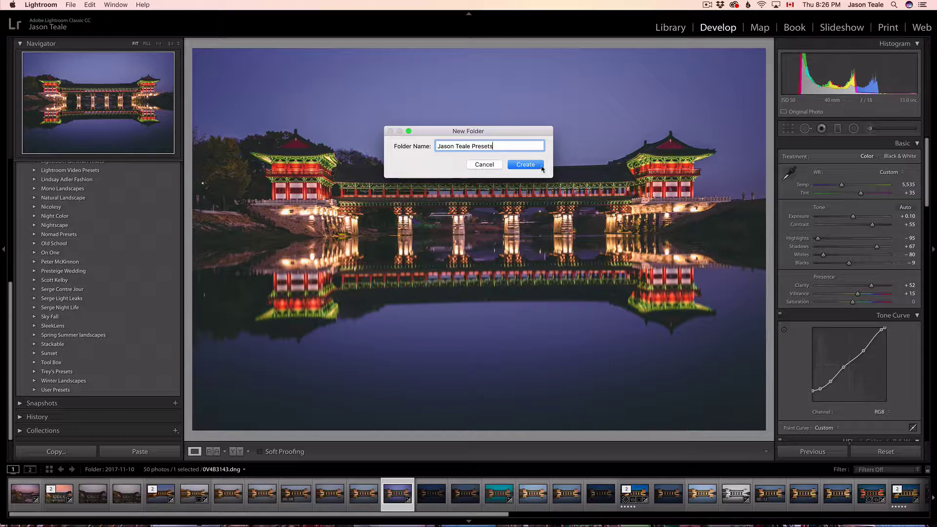
left_click(537, 167)
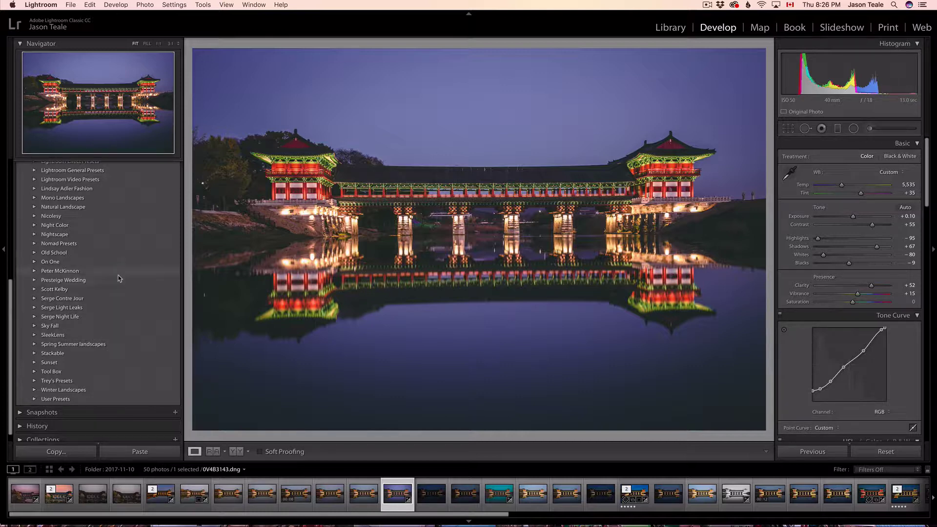
Import all the .lrtemplate files, from Bright White Blossom through Ulsan walking Bridge, into the new preset folder.
scroll(120, 279, "up", 5)
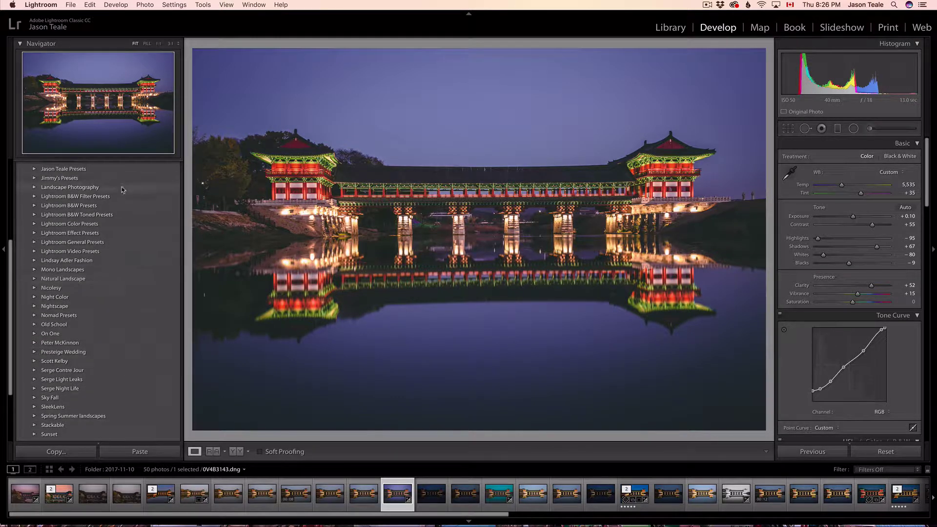
scroll(122, 190, "up", 1)
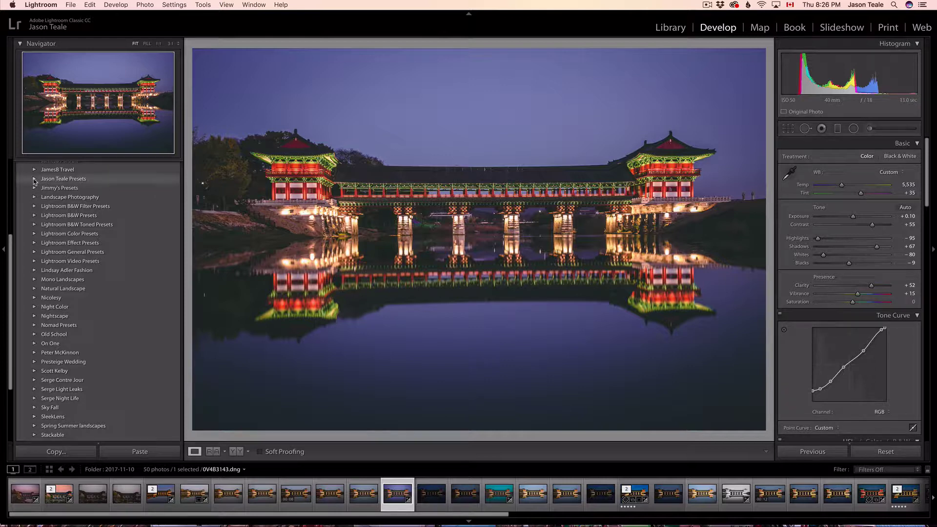
right_click(98, 180)
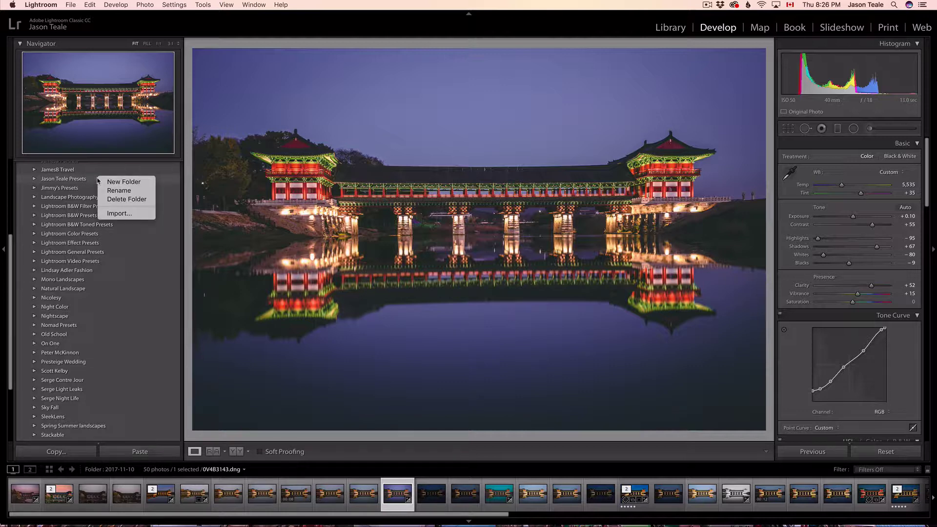
left_click(122, 214)
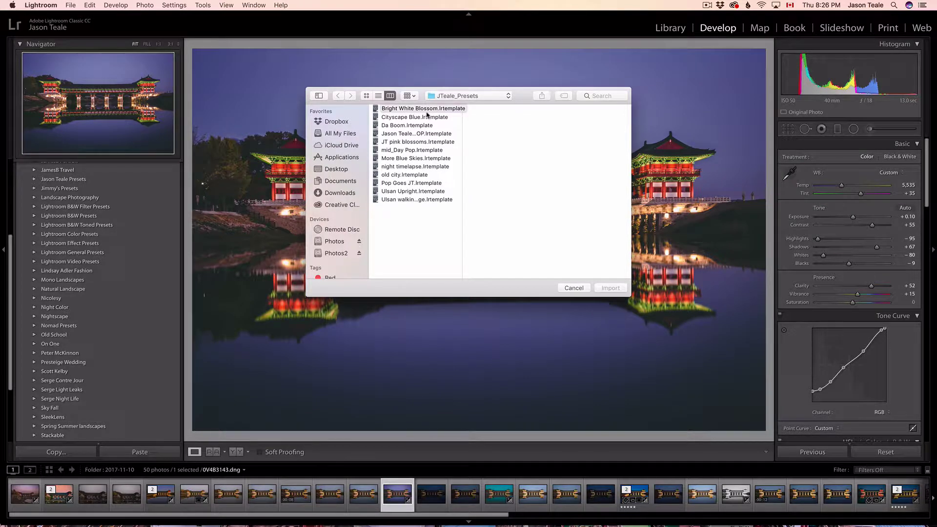
left_click(425, 109)
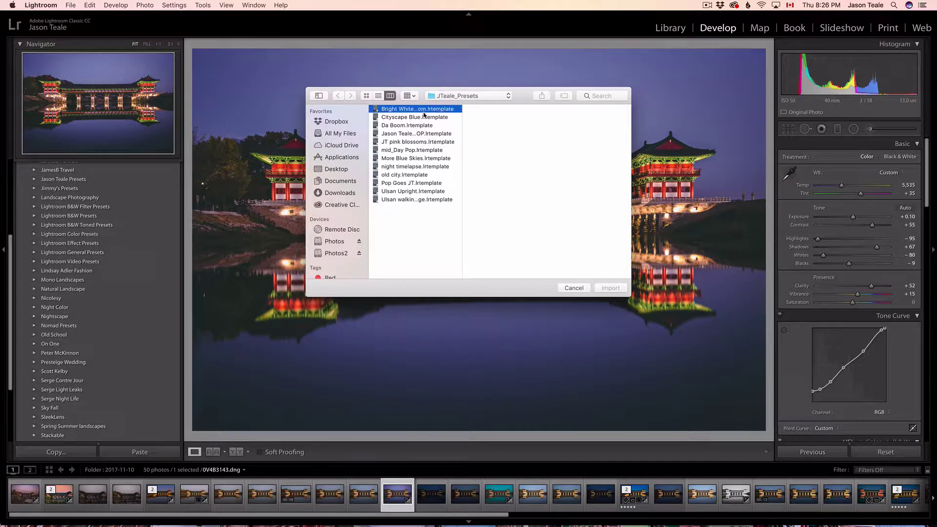
left_click(417, 200, "shift")
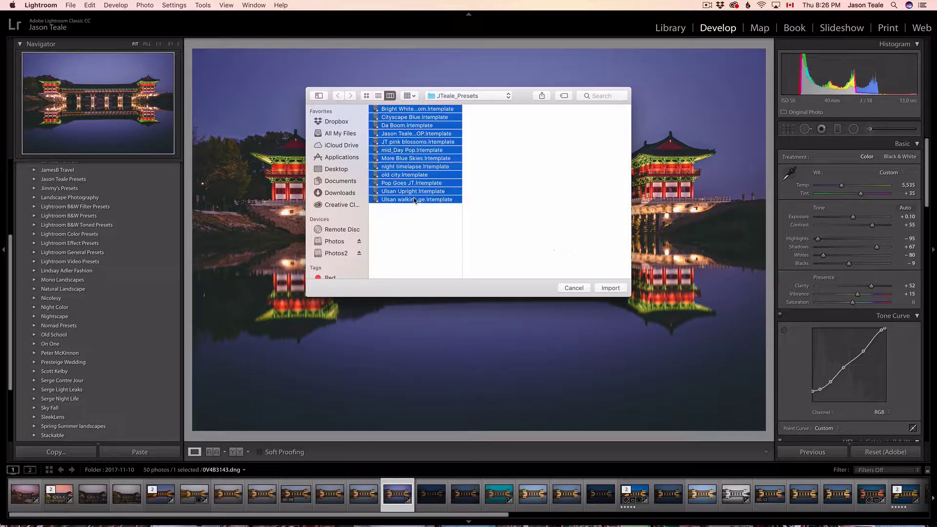
left_click(609, 289)
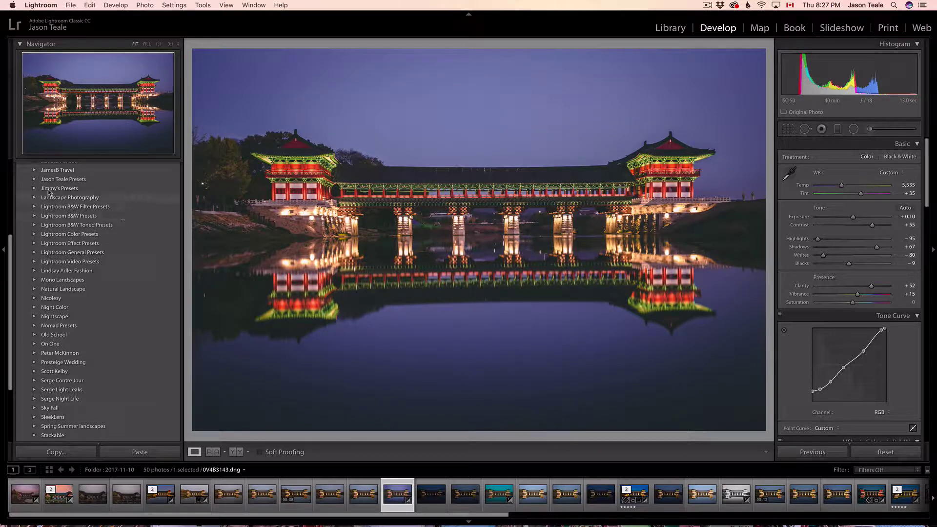
Expand the new preset folder and apply its Bright White Blossom 2 preset to the cherry blossom photo 0V4B6999.dng.
left_click(33, 180)
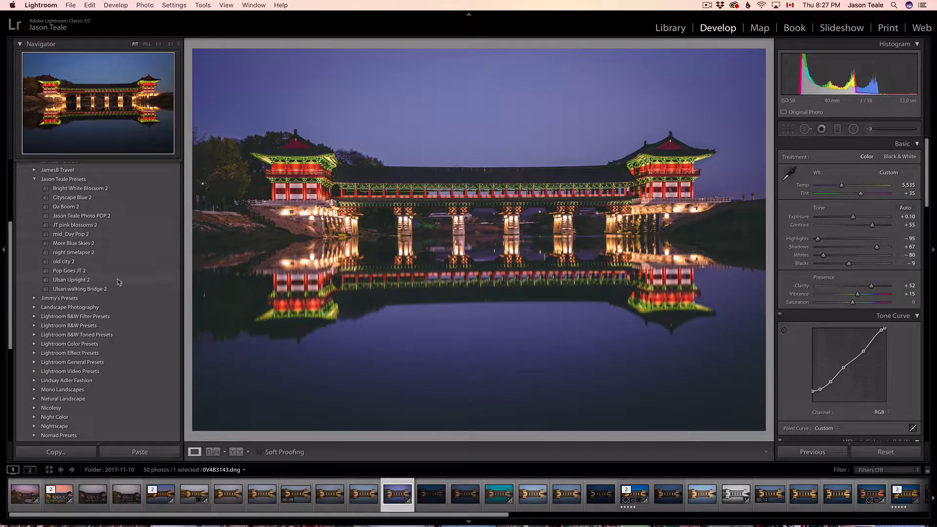
scroll(127, 307, "down", 4)
scroll(127, 306, "down", 4)
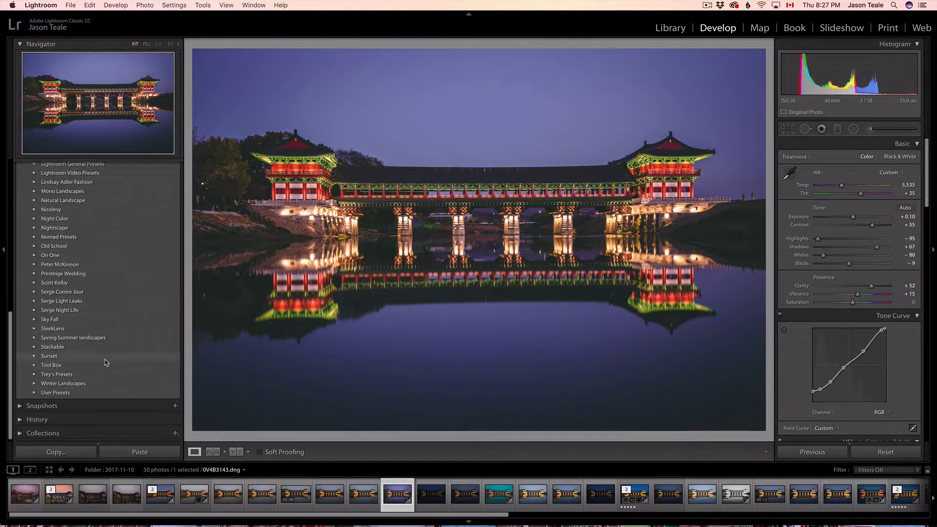
scroll(115, 369, "up", 8)
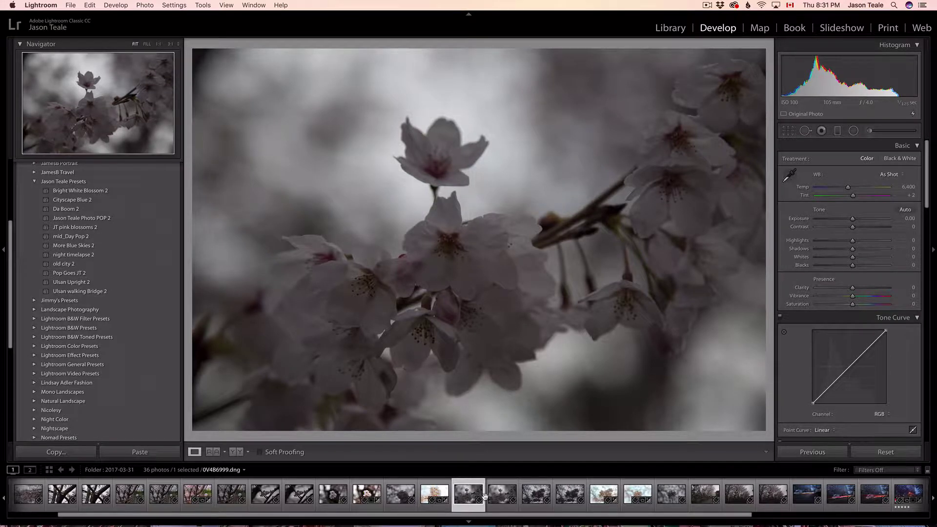
left_click(127, 191)
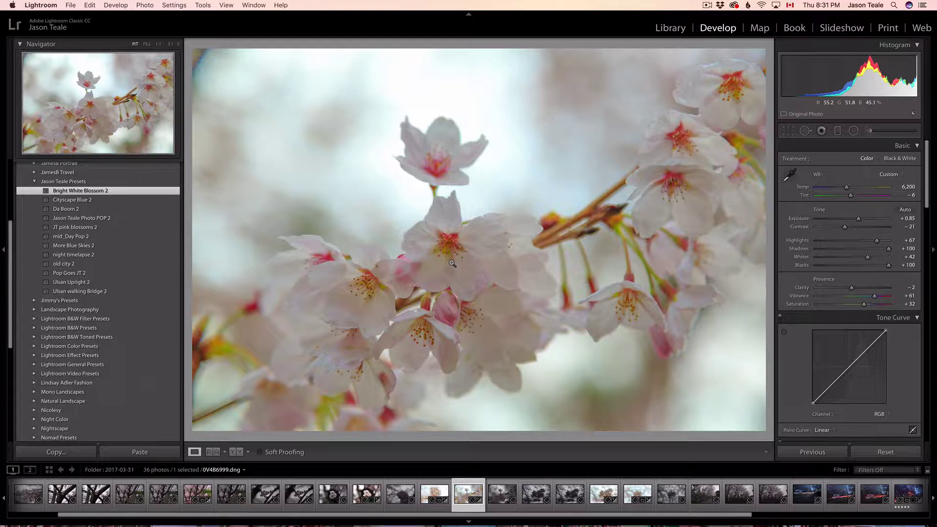
Try the Bright White Blossom 2 preset on blossom photo 0V4B6995.dng, and undo it.
left_click(336, 509)
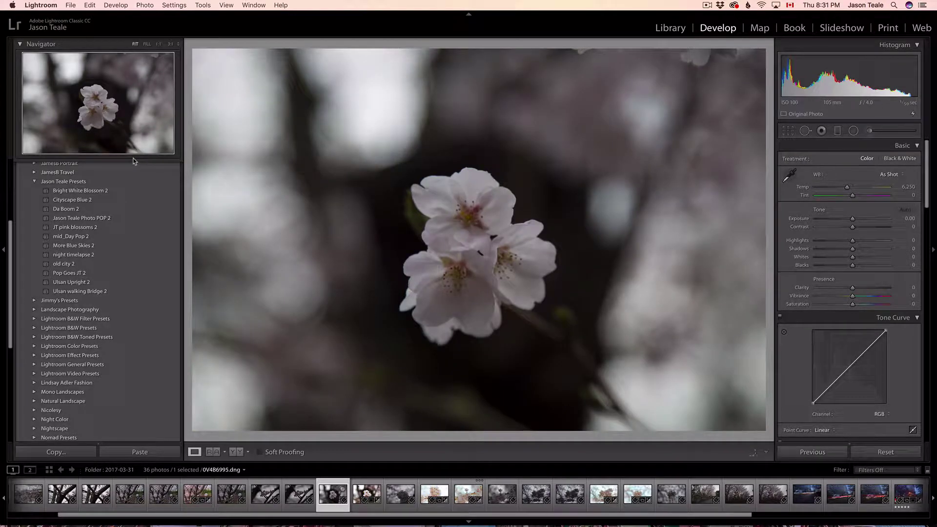
left_click(126, 192)
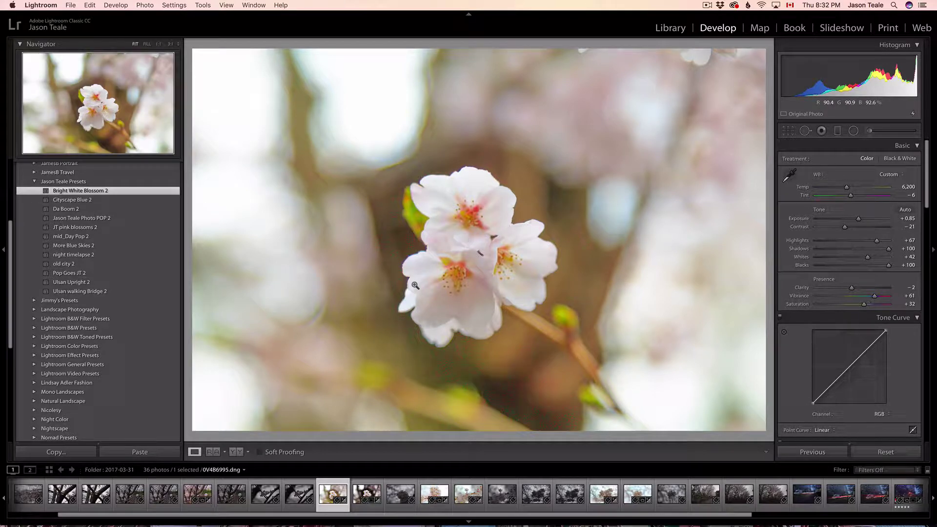
key("super+z")
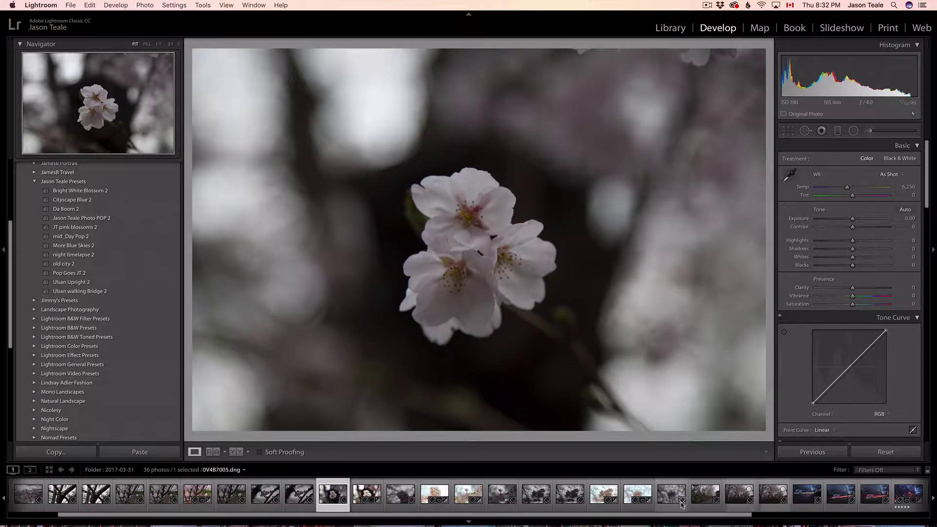
Apply the Bright White Blossom 2 preset to the single-stem blossom photo 0V4B7005.dng.
left_click(667, 507)
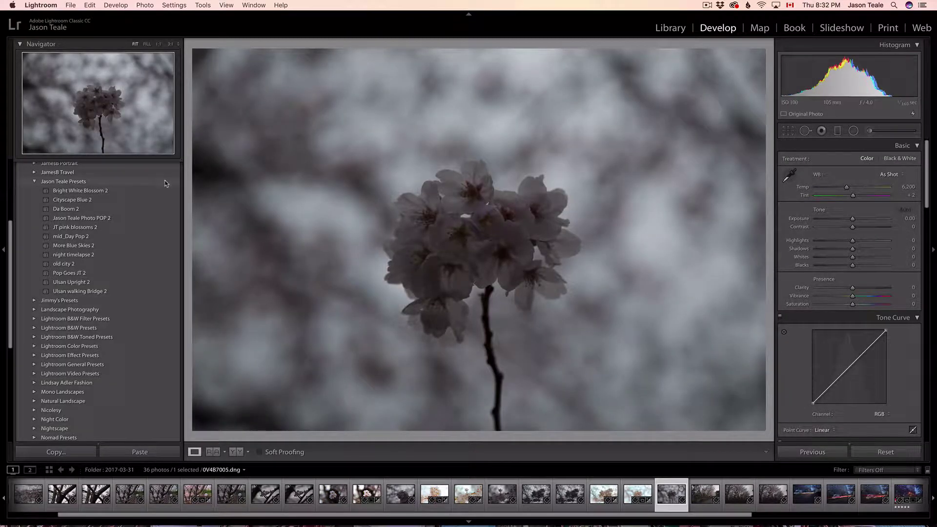
left_click(141, 191)
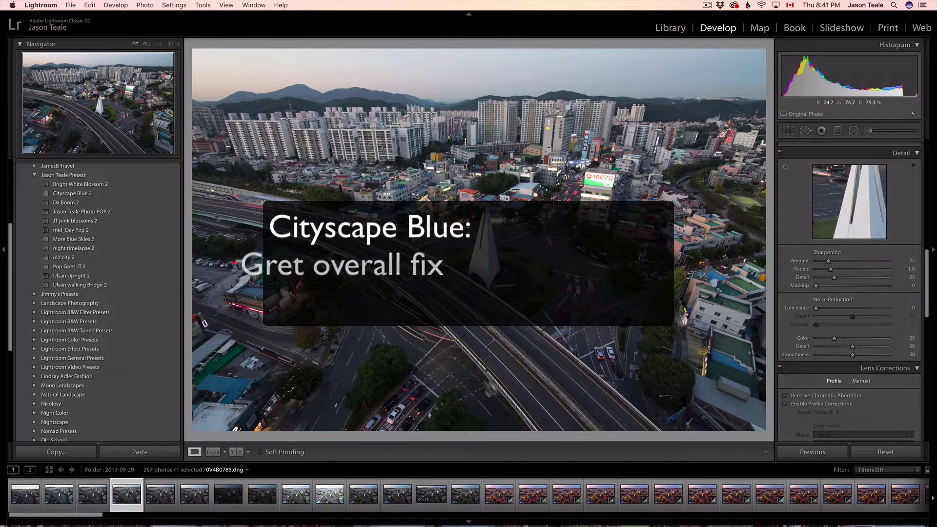
Try the Cityscape Blue 2 and Da Boom 2 presets on the city roundabout photo, undoing each one.
left_click(103, 194)
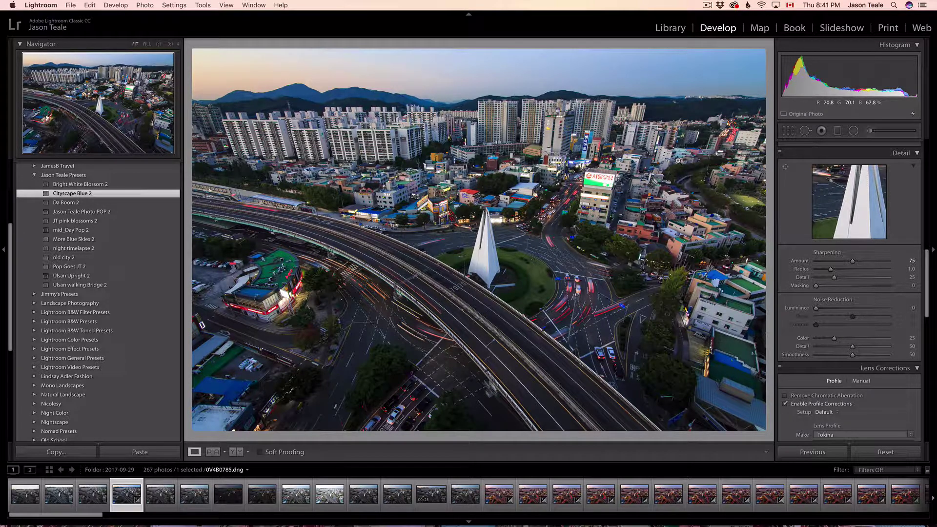
key("super+z")
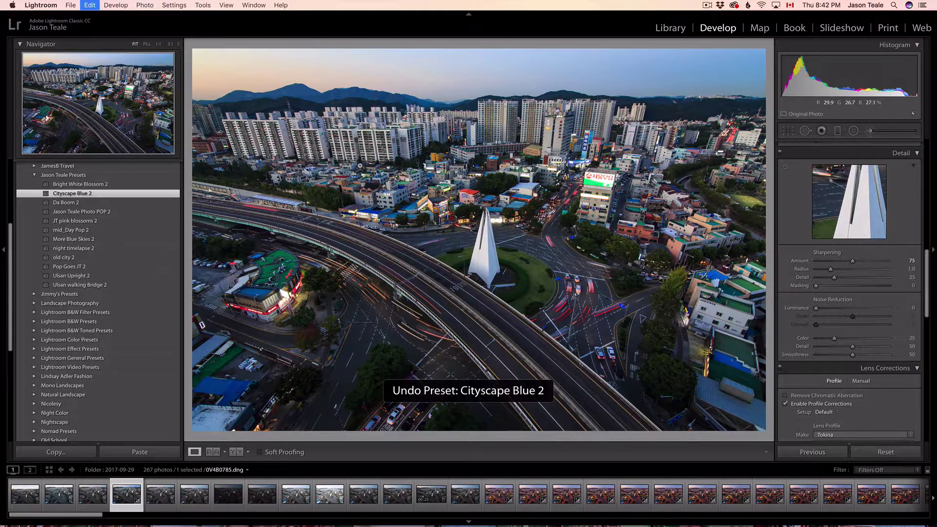
left_click(105, 204)
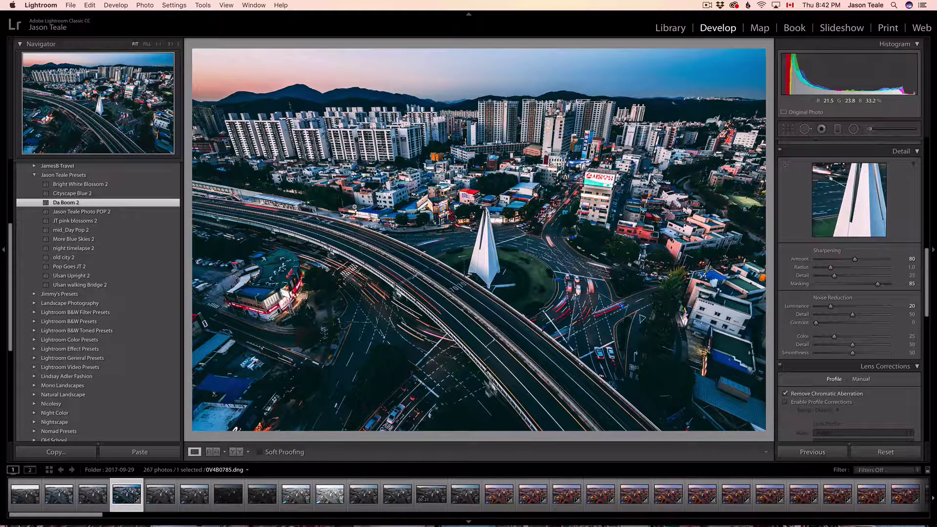
key("super+z")
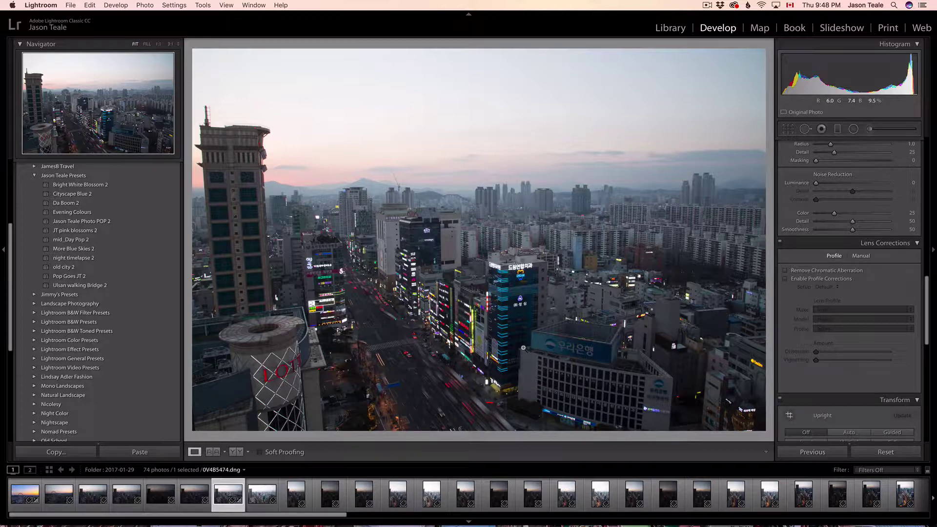
Apply the Evening Colours preset to the horizontal skyline photo 0V4B5474.dng and the bright vertical street photo 0V4B5480.dng.
left_click(106, 214)
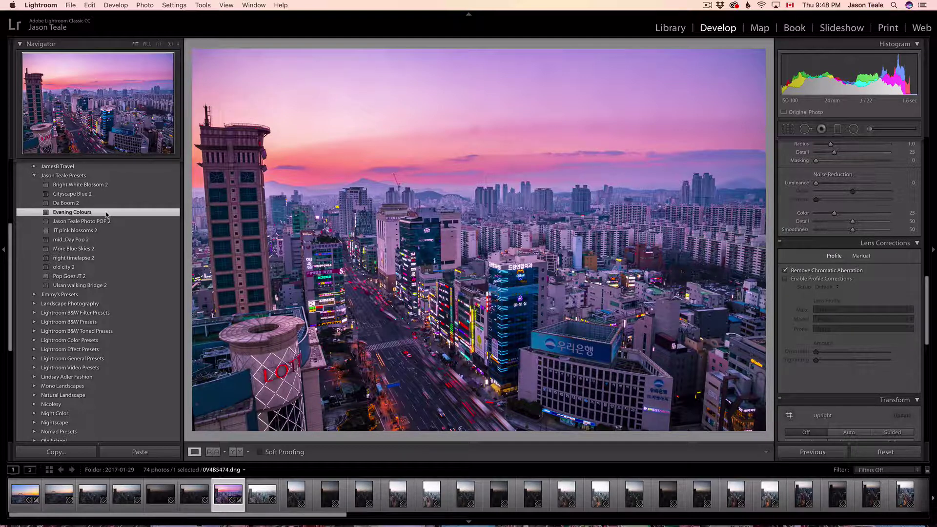
left_click(442, 495)
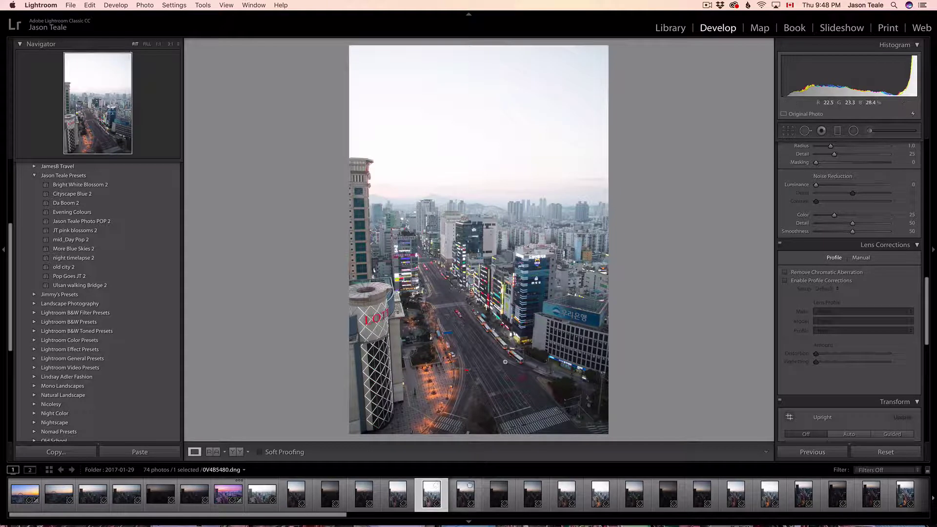
left_click(99, 213)
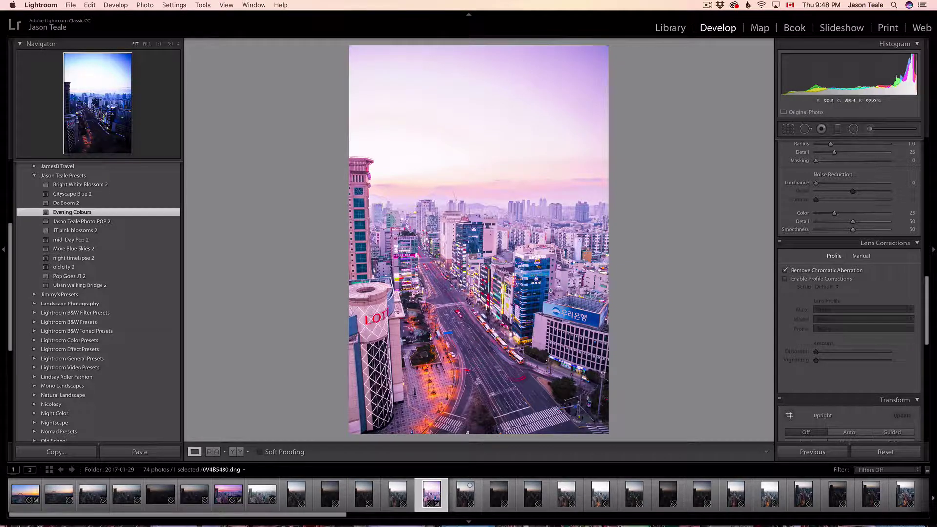
Lower the Exposure of the vertical street photo to -0.85.
scroll(862, 188, "up", 5)
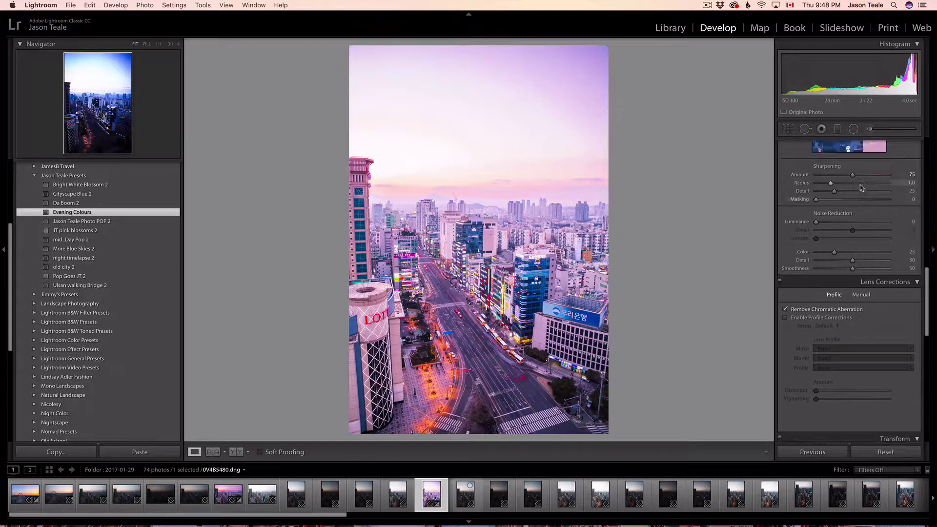
scroll(861, 188, "up", 8)
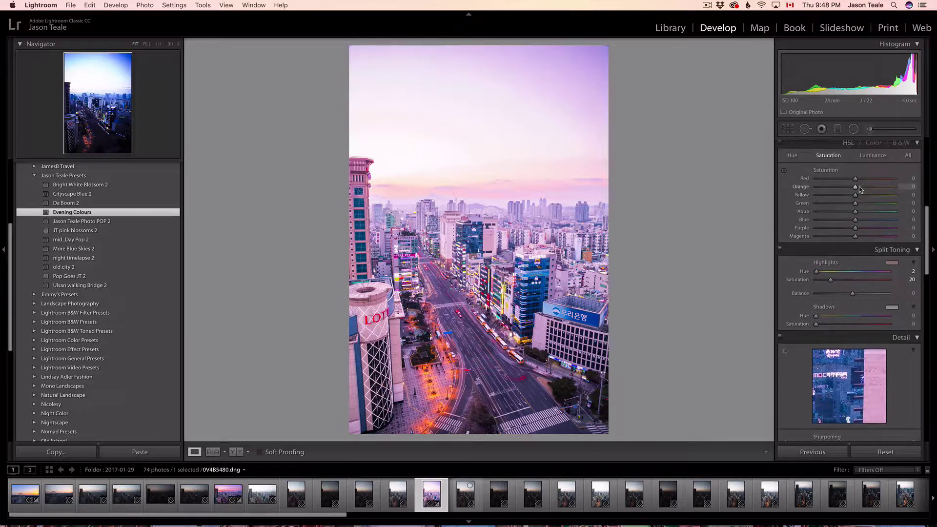
scroll(859, 190, "up", 10)
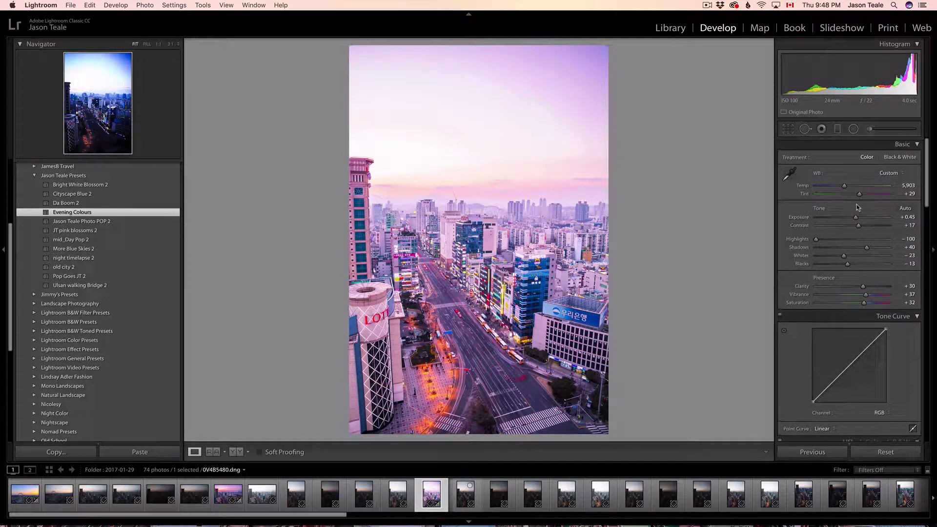
left_click_drag(856, 218, 846, 218)
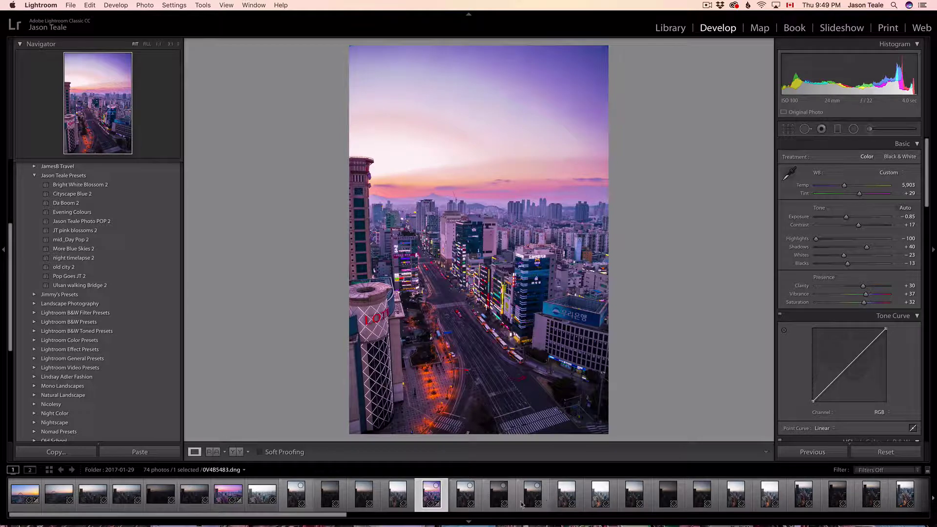
Apply the Evening Colours preset to the darker vertical street photo 0V4B5481.dng.
left_click(481, 496)
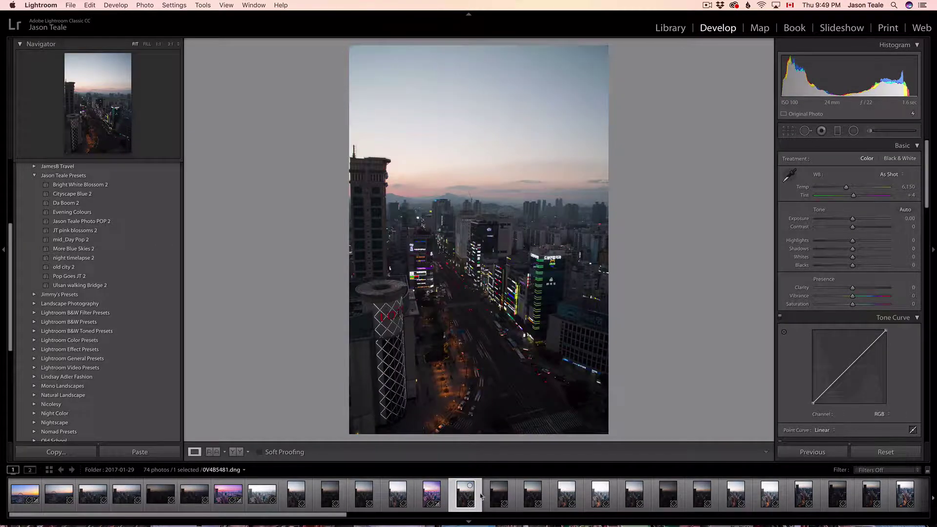
left_click(101, 214)
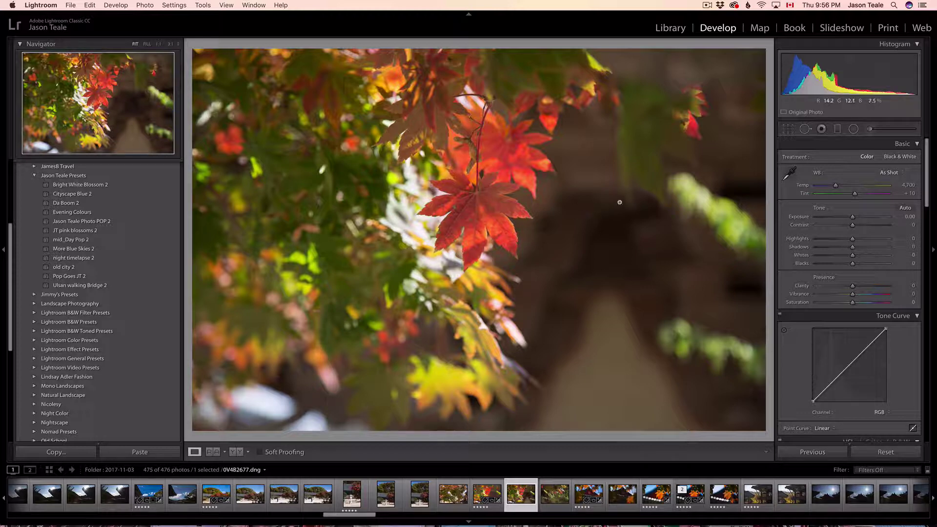
Apply the Photo POP 2 preset to the red maple leaves photo.
left_click(131, 222)
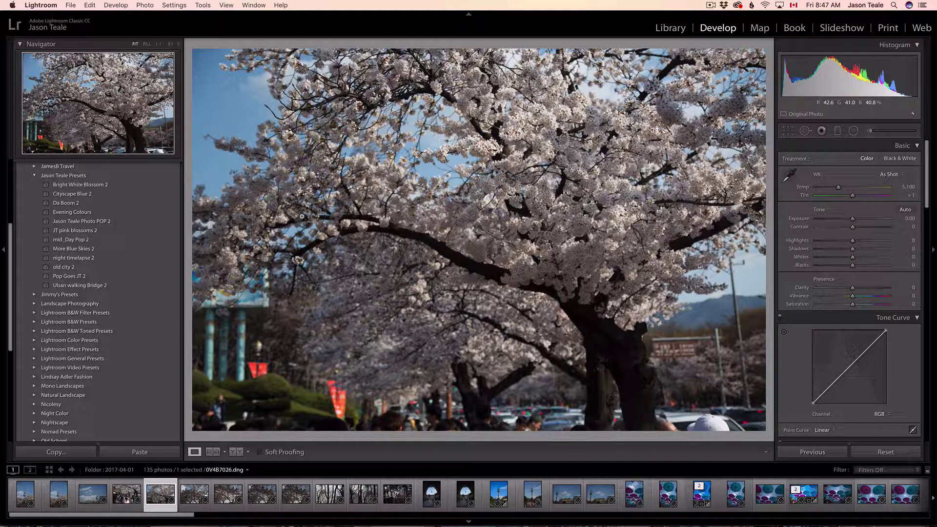
Apply the JT pink blossoms 2 preset to the cherry blossom photo 0V4B7026.dng and the tower photo 0V4B7038.dng.
left_click(109, 231)
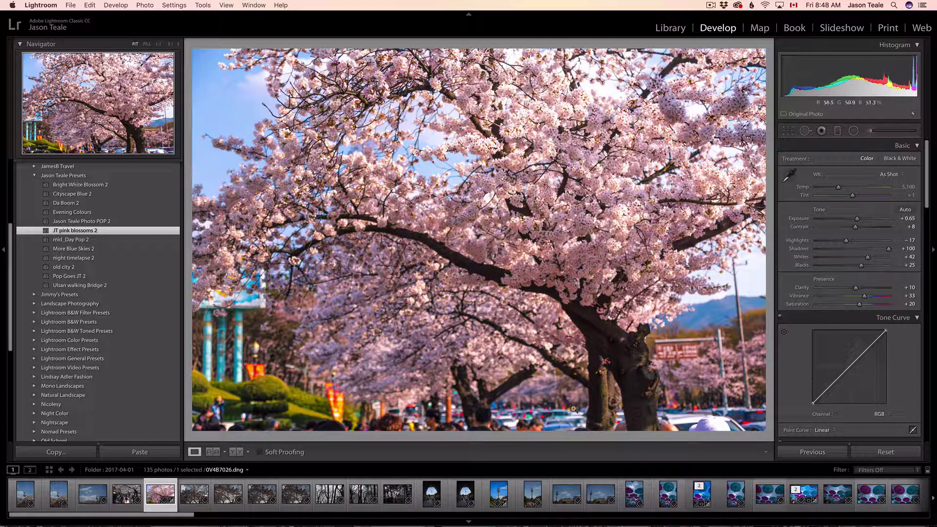
left_click(566, 496)
key("g")
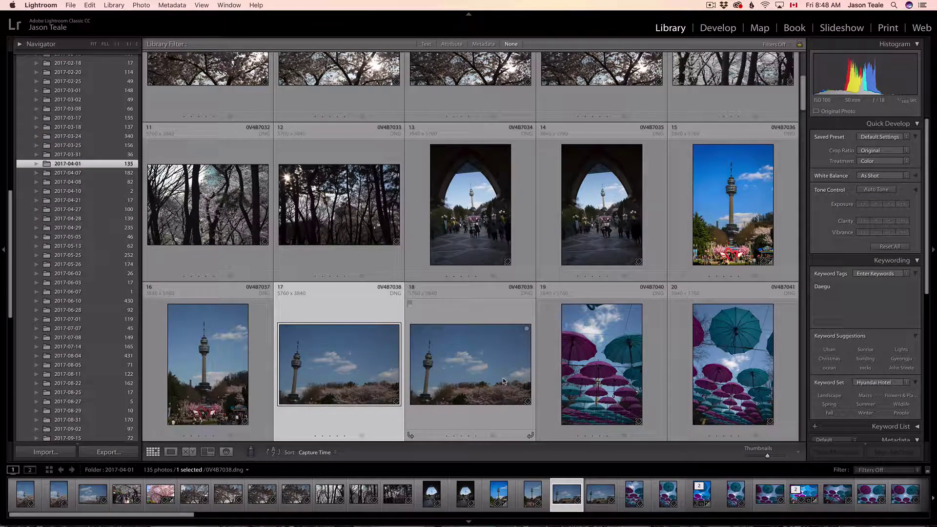
key("d")
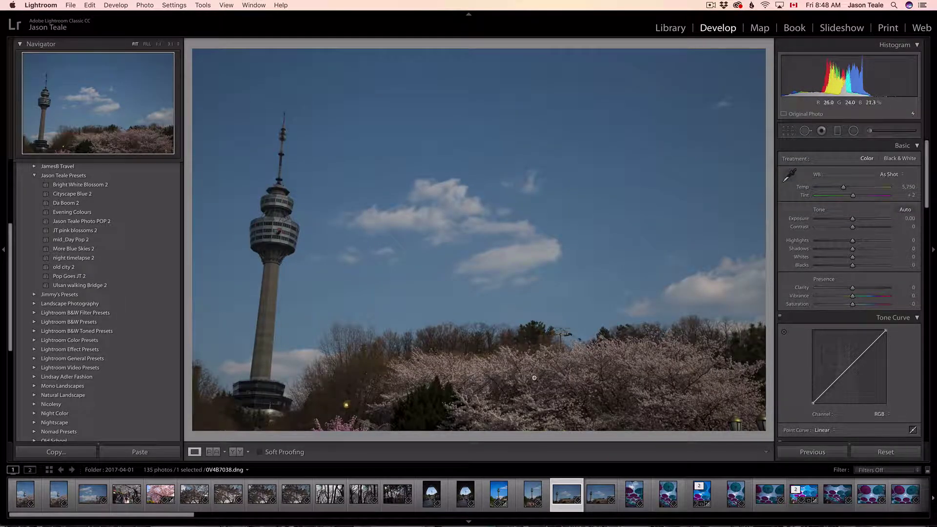
left_click(119, 233)
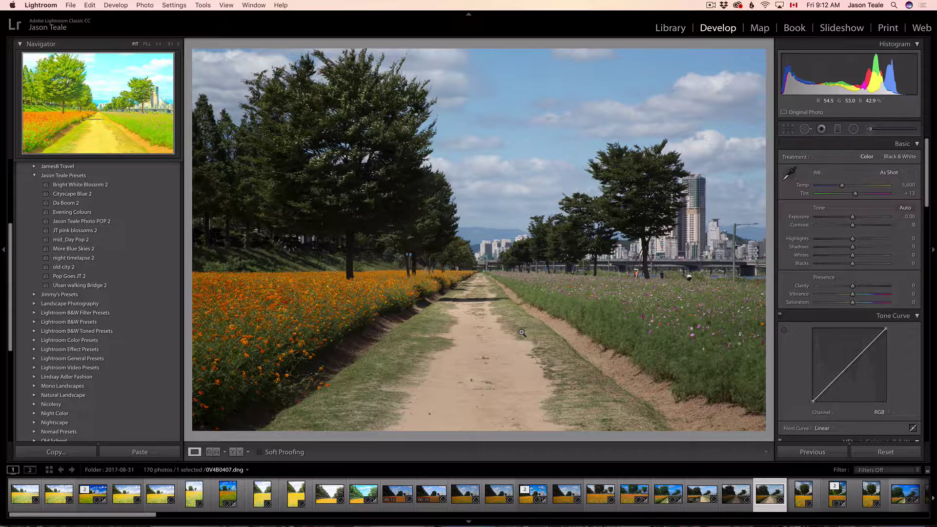
Try the mid_Day Pop 2 preset on the flower path photo 0V4B0407.dng and undo it.
left_click(101, 241)
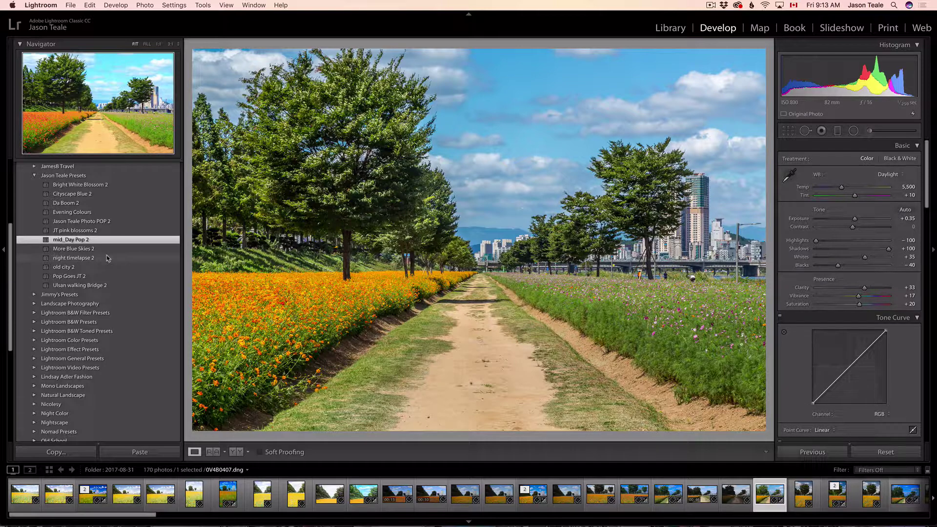
key("super+z")
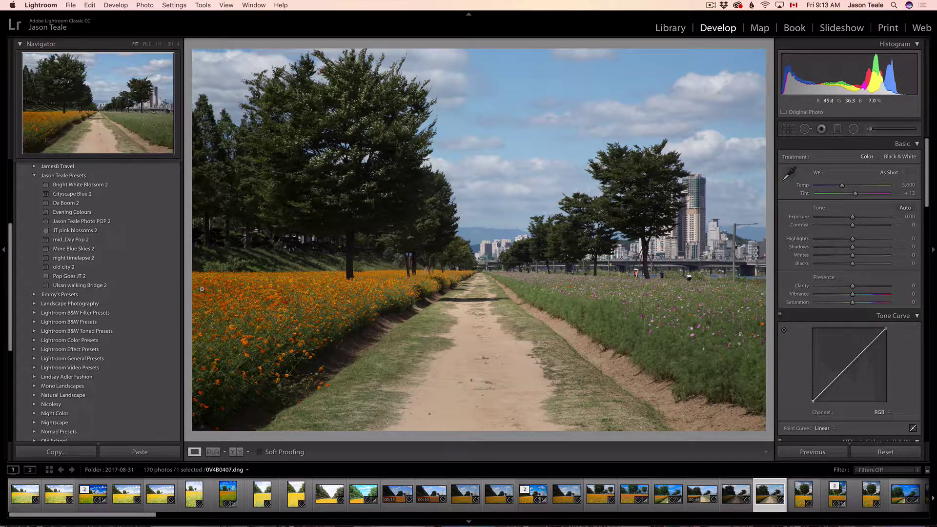
Try the More Blue Skies 2 preset on the flower path photo with Exposure +0.50 and Temp 5,511, and reset the photo.
left_click(107, 250)
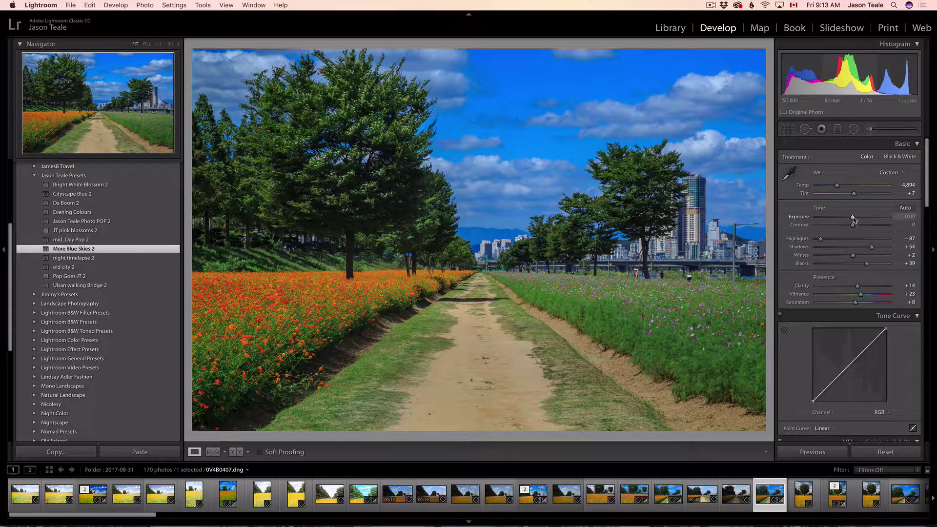
left_click_drag(854, 218, 853, 221)
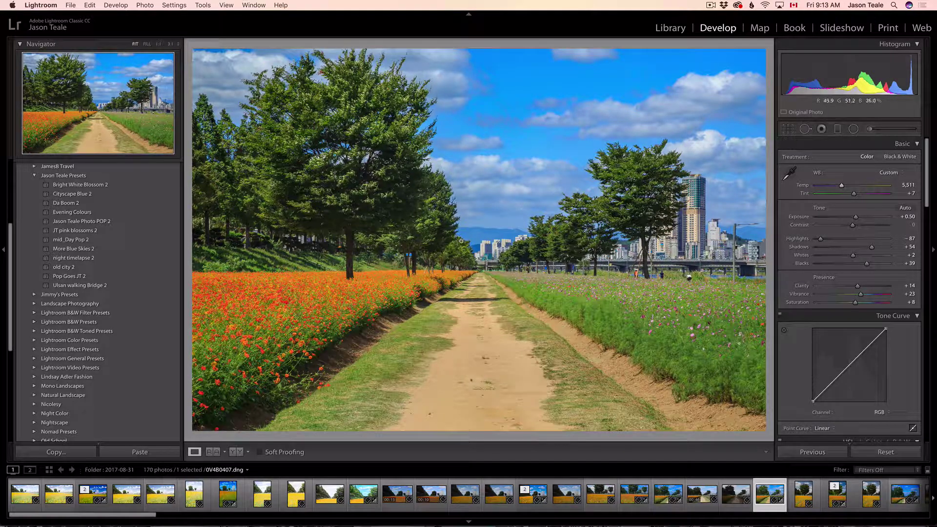
left_click(886, 452)
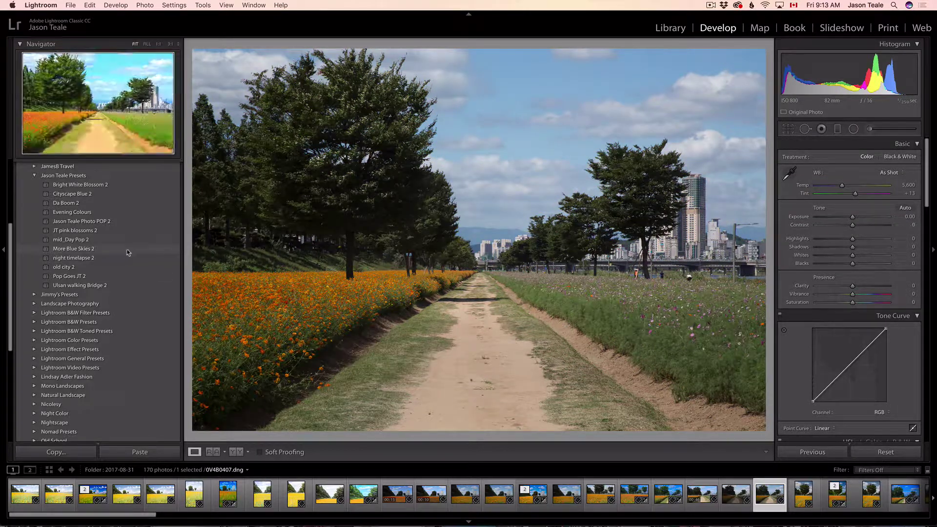
Apply the Pop Goes JT 2 preset to the flower path photo, followed by the Ulsan walking Bridge 2 preset.
left_click(103, 277)
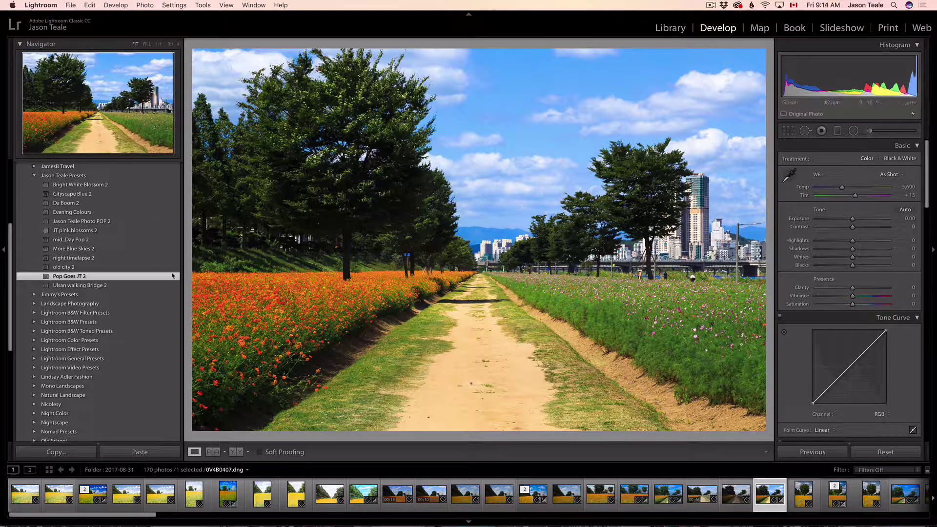
left_click(126, 287)
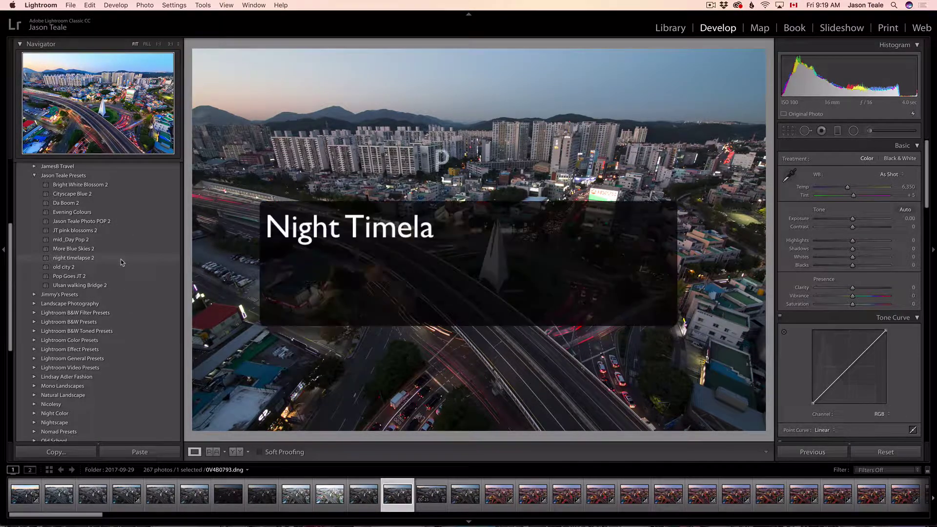
Try the night timelapse 2 preset on the dusk cityscape photo 0V4B0793.dng and undo it.
left_click(120, 259)
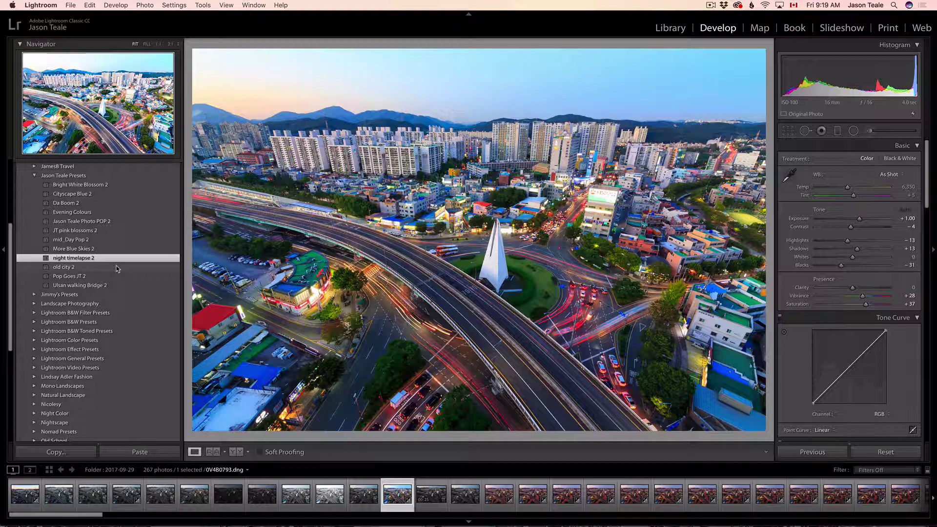
key("super+z")
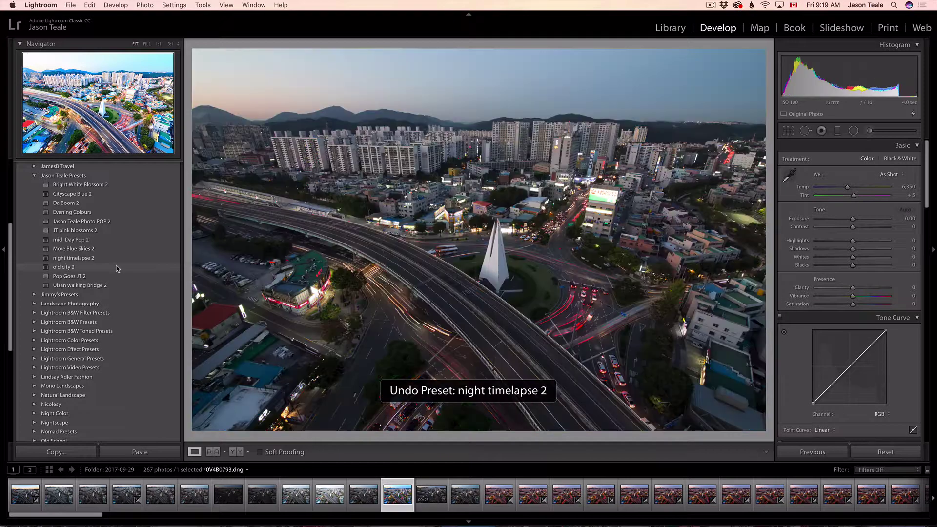
Try the night timelapse 2 preset on the darker cityscape virtual copy 0V4B0812.dng / Copy 1 and reset the photo.
key("Right")
key("Right")
key("Right")
key("Right")
key("Right")
key("Right")
key("Right")
key("Right")
key("Right")
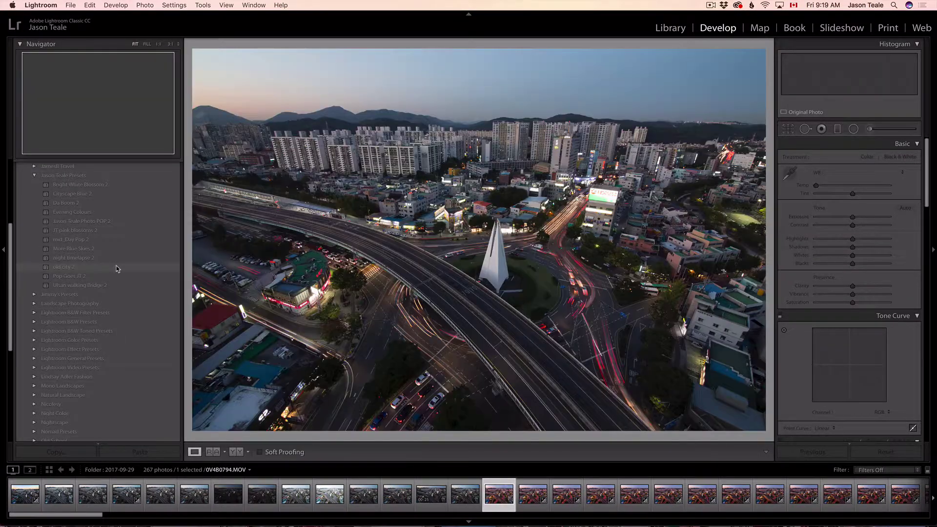
key("Right")
key("Right")
key("Right")
key("Right")
key("Right")
key("Right")
key("Right")
key("Right")
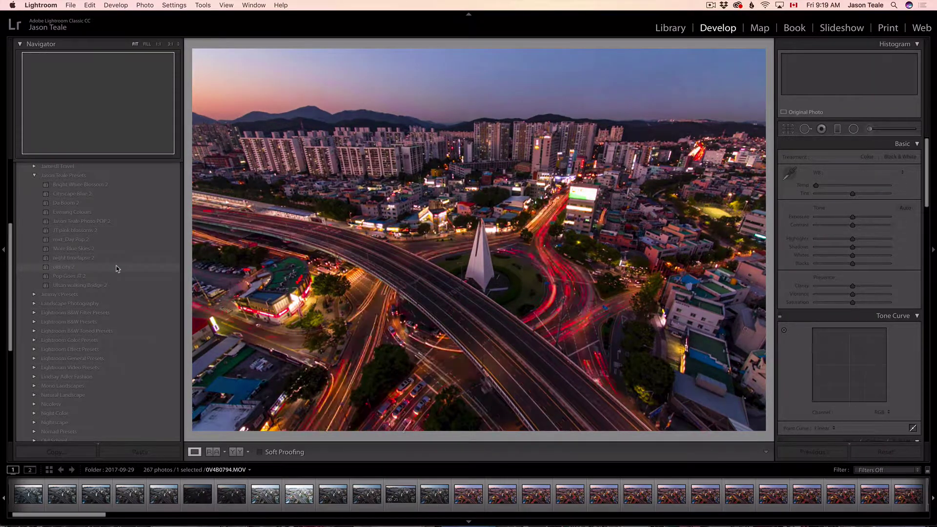
key("Right")
key("Right")
key("Right")
key("Right")
key("Right")
key("Right")
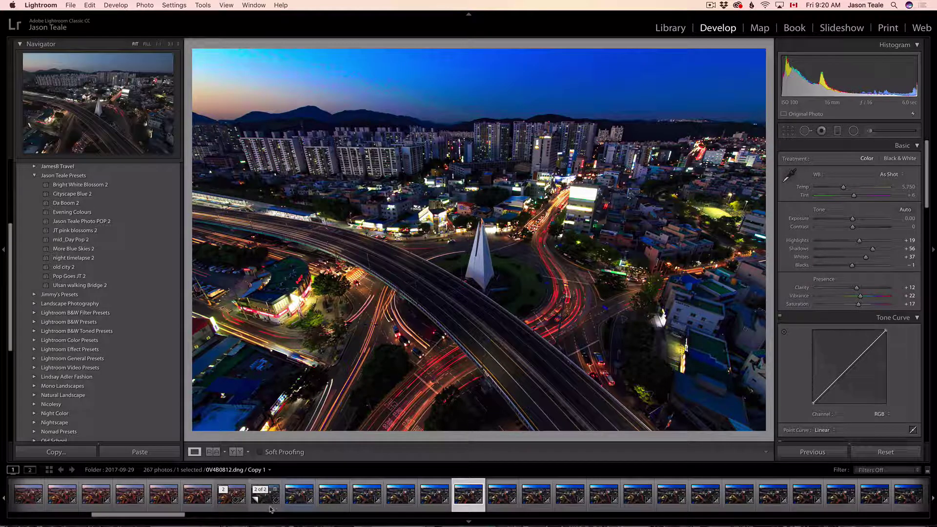
left_click(272, 505)
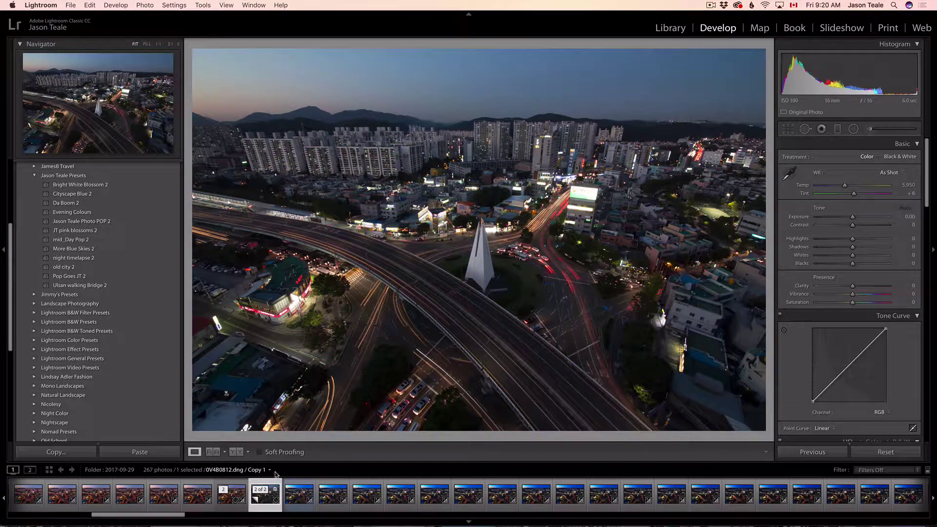
left_click(113, 260)
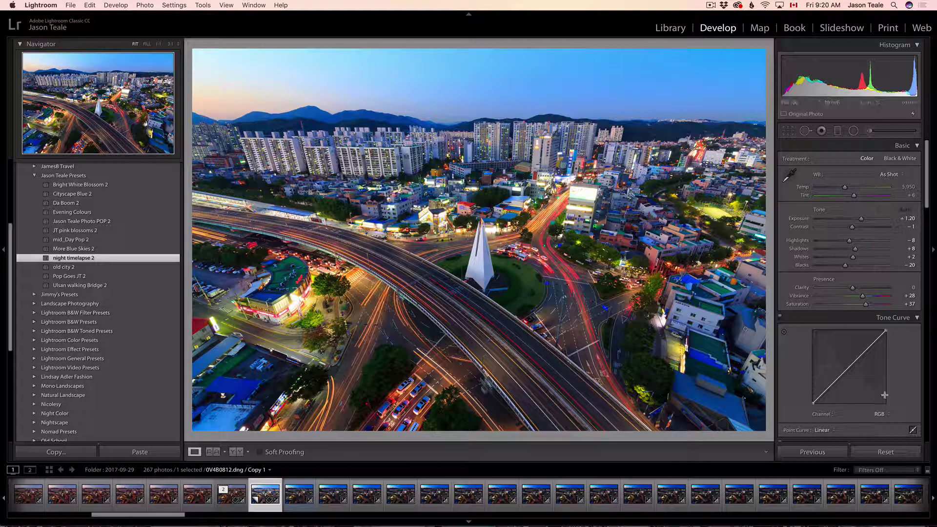
left_click(876, 453)
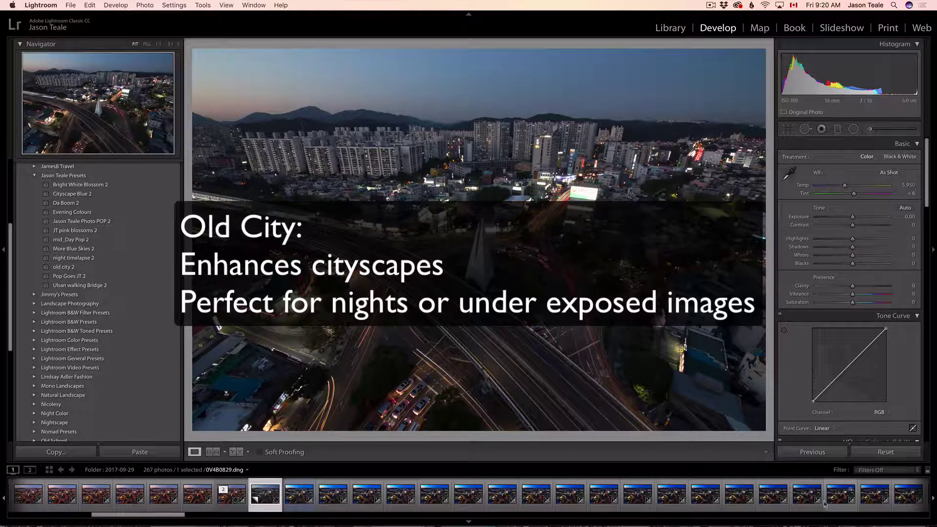
Apply the old city 2 preset to the underexposed night cityscape photo 0V4B0841.dng.
key("Right")
key("Right")
key("Right")
key("Right")
key("Right")
key("Right")
key("Right")
key("Right")
key("Right")
key("Right")
key("Right")
key("Right")
key("Right")
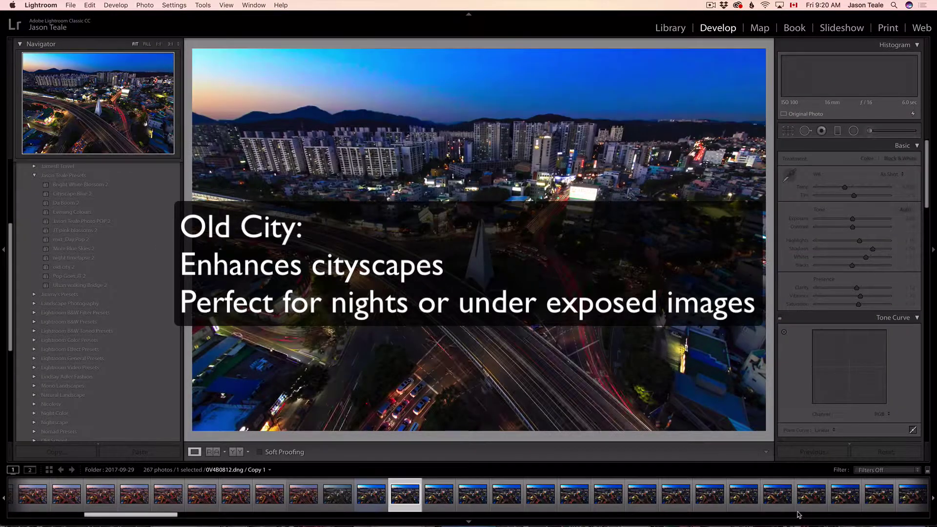
key("Right")
key("Right")
key("Right")
key("Right")
key("Right")
key("Right")
key("Right")
key("Right")
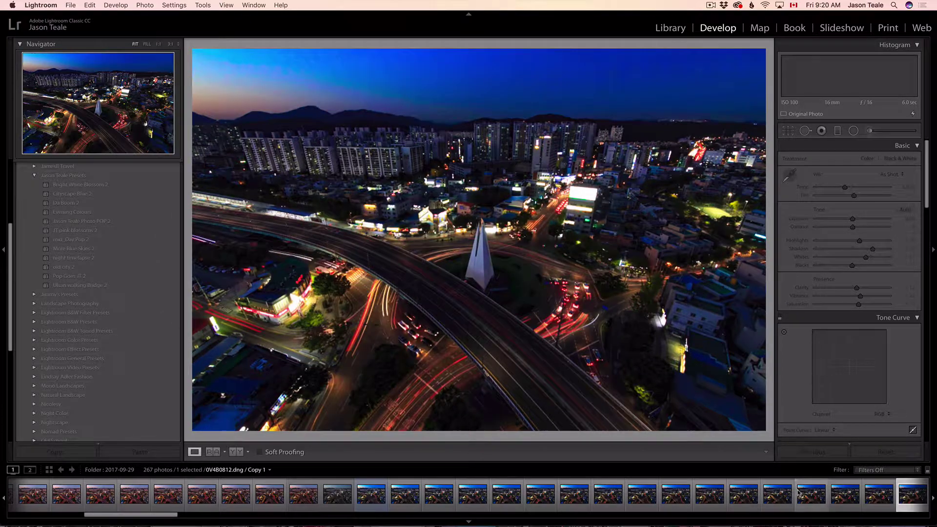
key("Right")
key("Right")
key("Right")
key("Right")
key("Right")
key("Right")
key("Right")
key("Right")
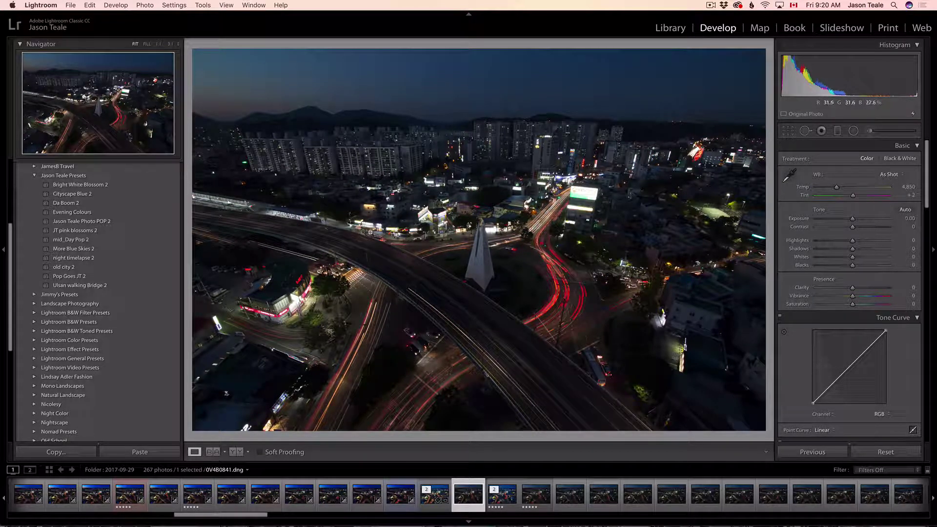
left_click(103, 268)
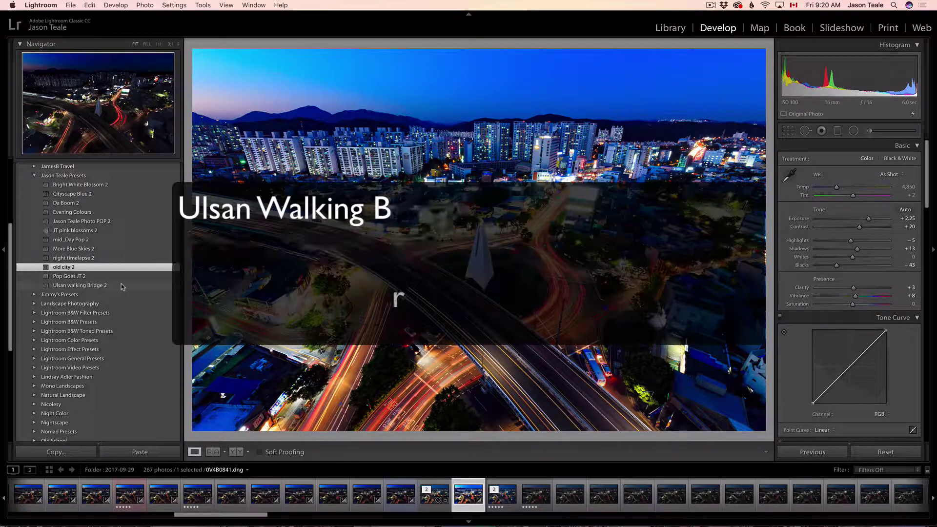
Apply the Ulsan walking Bridge 2 preset to the unedited dusk cityscape photo 0V4B0795.dng.
key("Left")
key("Left")
key("Left")
key("Left")
key("Left")
key("Left")
key("Left")
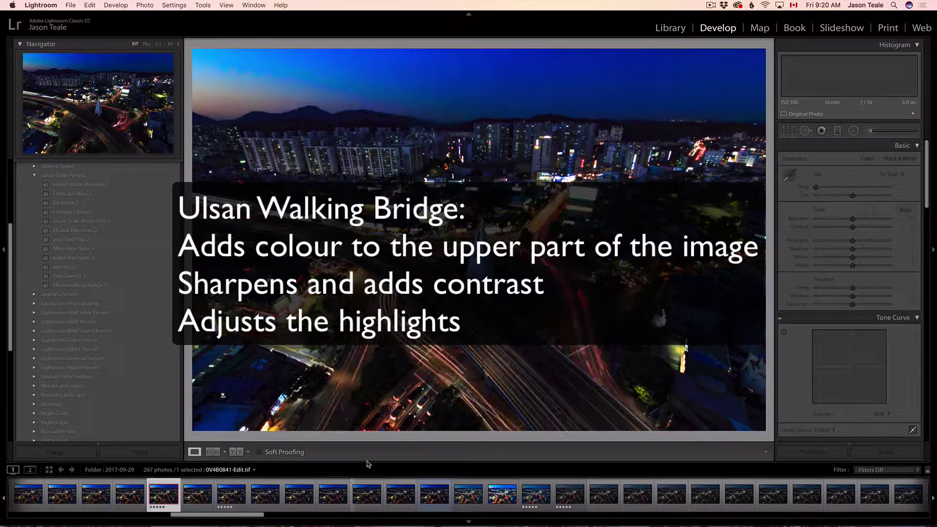
key("Left")
key("Left")
key("Left")
key("Left")
key("Left")
key("Left")
key("Left")
key("Left")
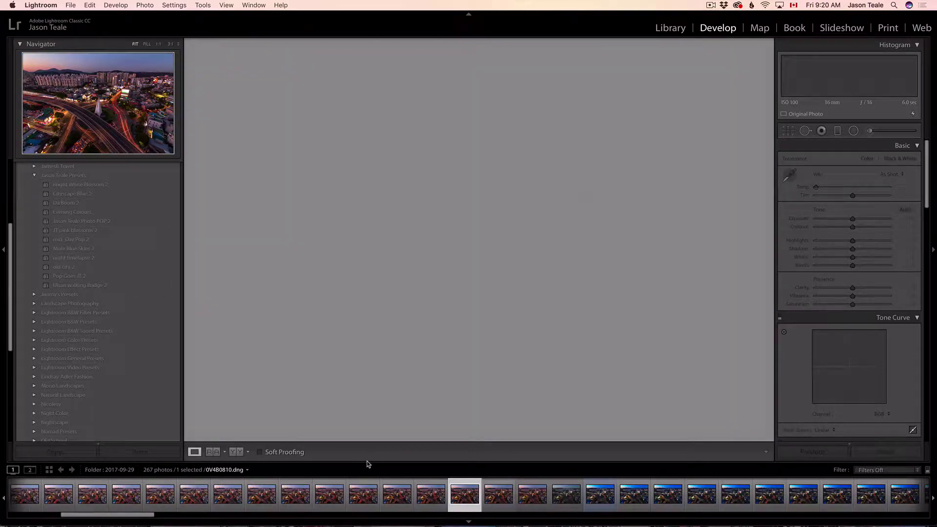
key("Left")
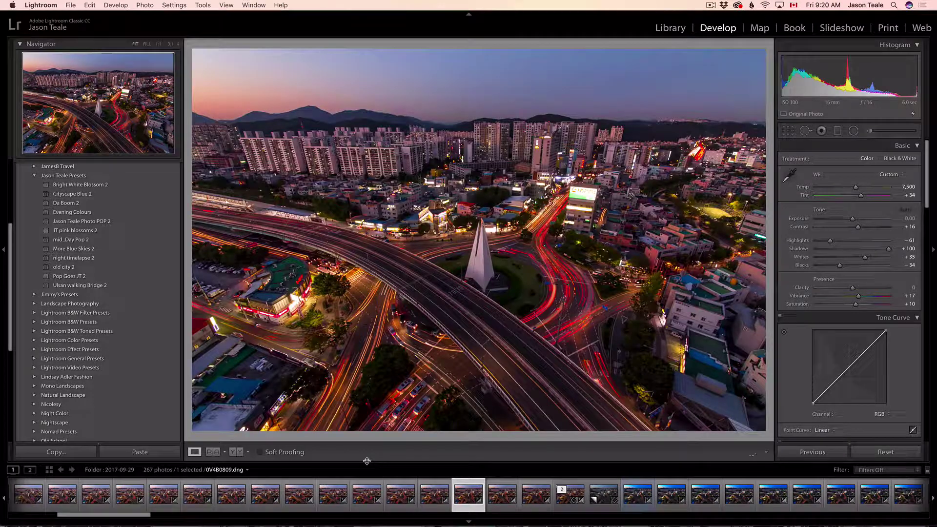
key("Left")
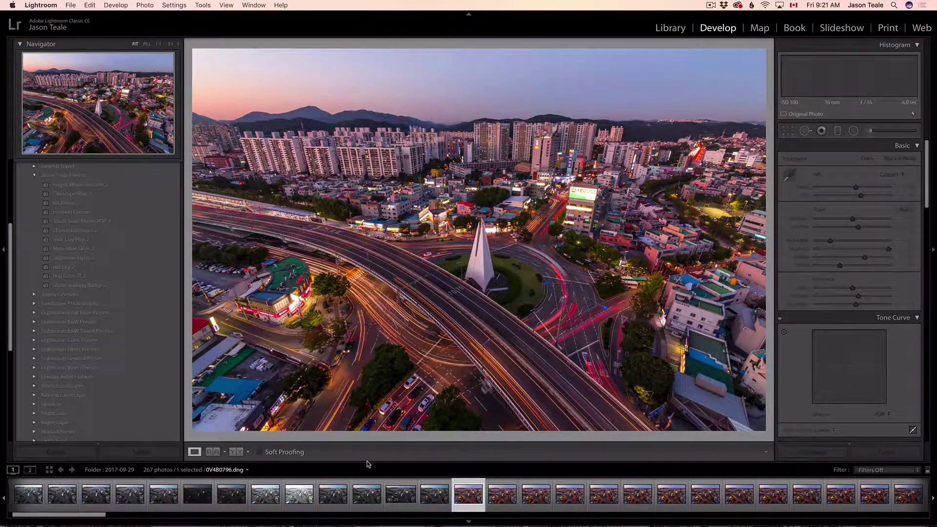
key("Left")
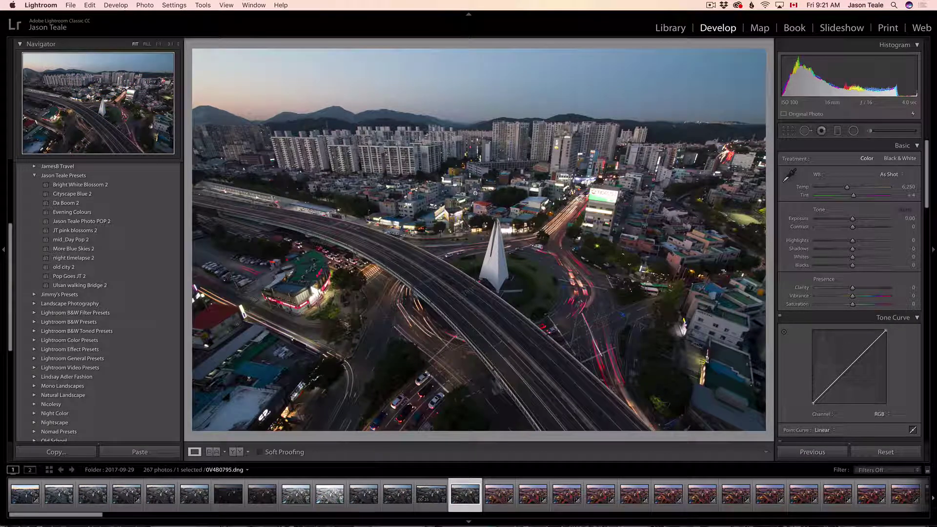
left_click(125, 285)
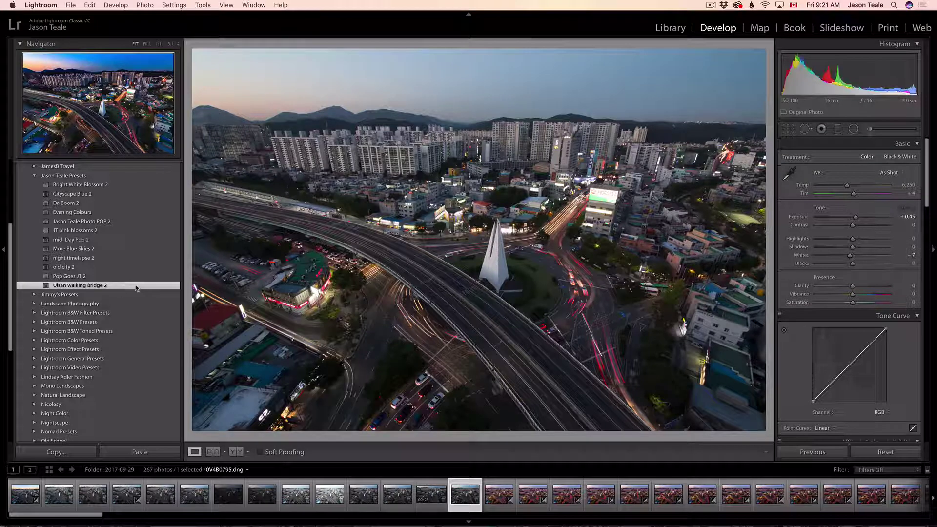